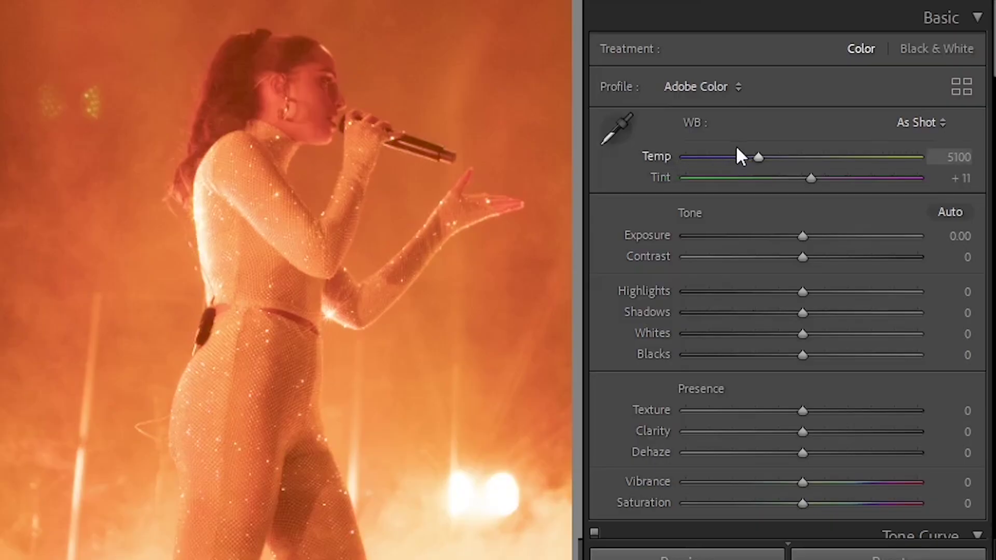
Step: Cool the photo's white balance to a temperature of 2407, compare it with the original, and inspect the singer's hand up close
drag(755, 158, 694, 158)
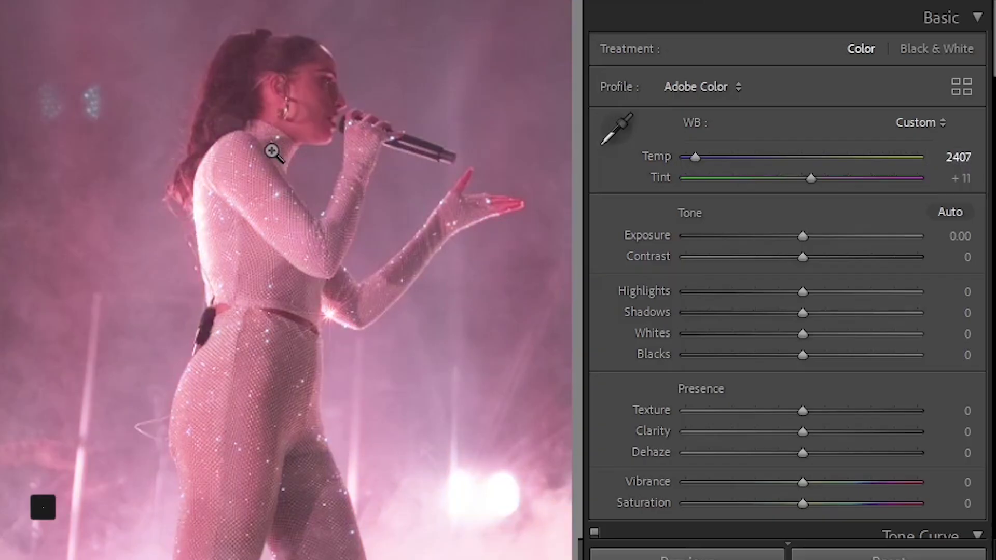
key(backslash)
key(backslash)
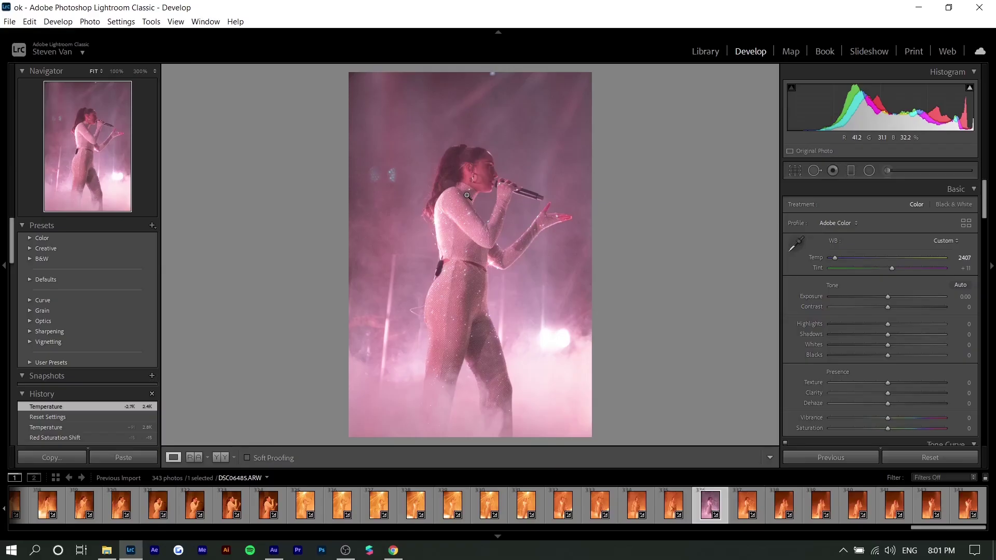
click(564, 218)
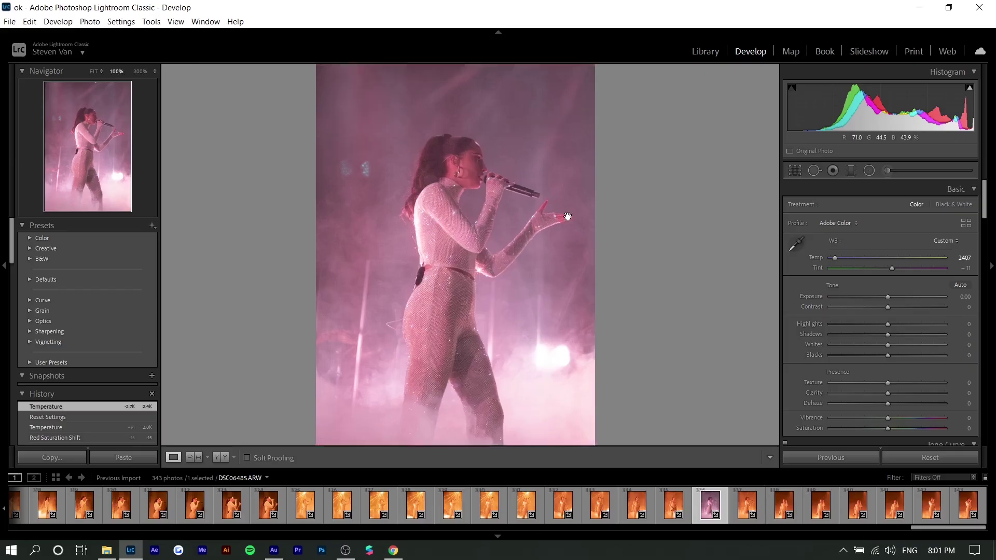
click(537, 220)
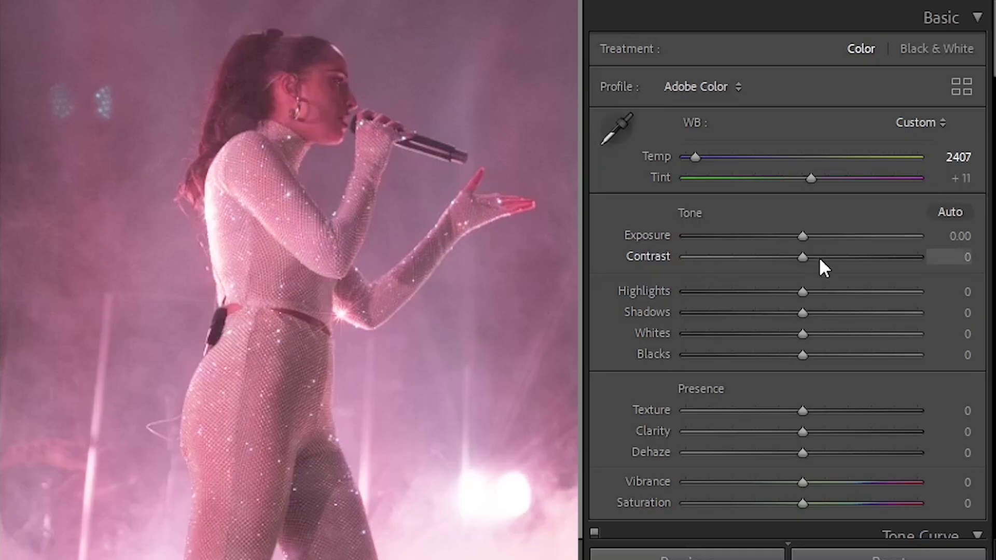
Step: Set the basic tone to Exposure +0.25, Contrast +48, Highlights +35, Shadows −19, Whites +29 and Blacks −18
drag(896, 307, 902, 307)
drag(830, 254, 862, 255)
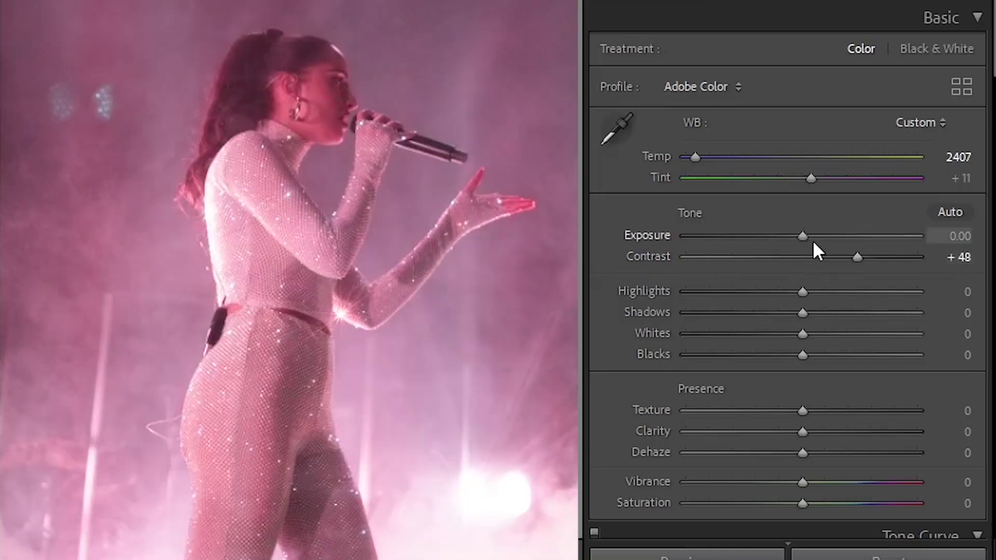
drag(803, 236, 808, 236)
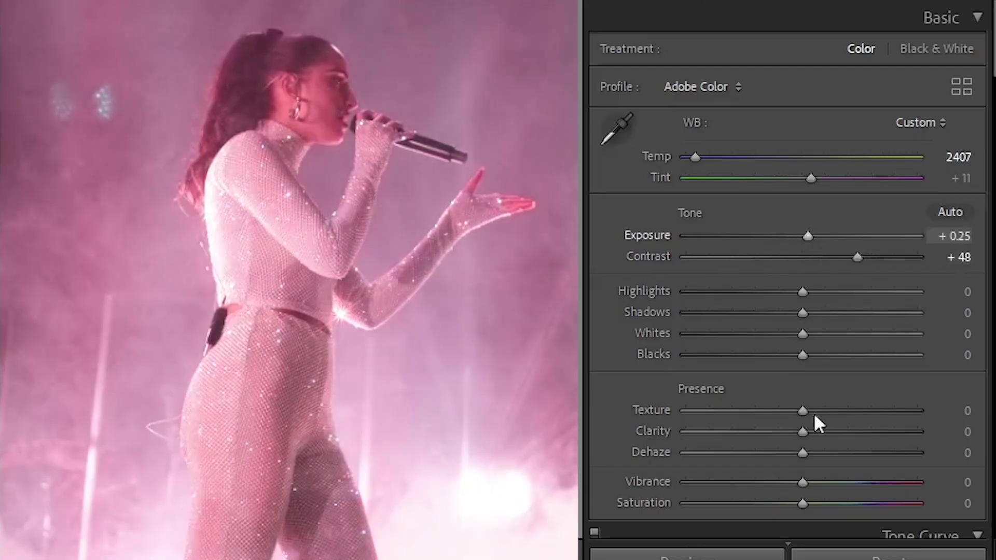
drag(810, 290, 849, 290)
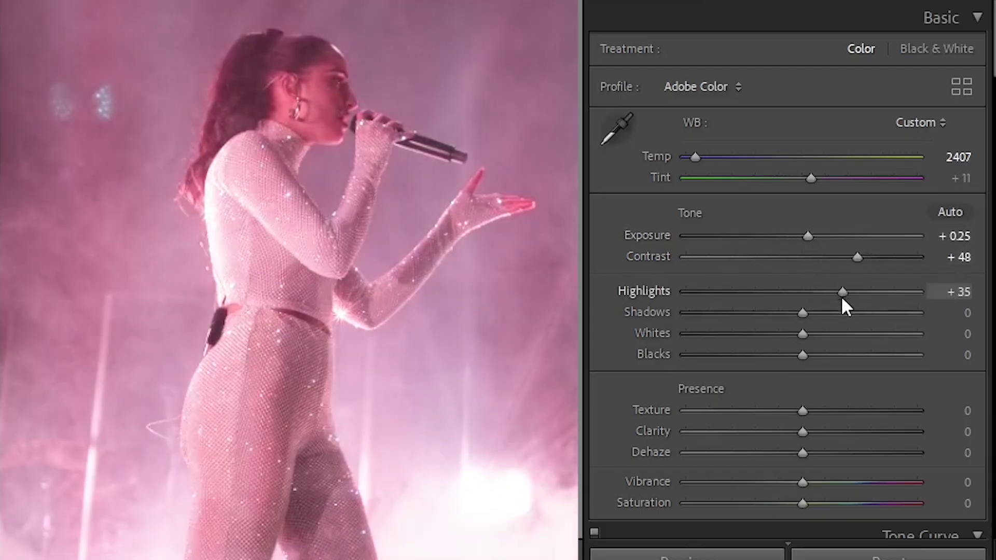
drag(790, 315, 781, 355)
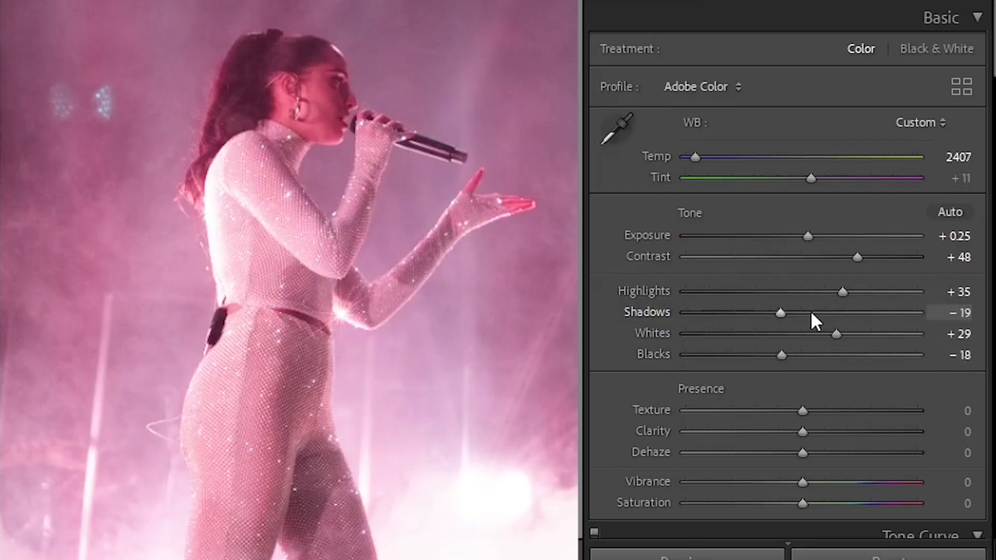
Step: Set Clarity to +32 and lower Dehaze slightly
scroll(811, 314, down, 3)
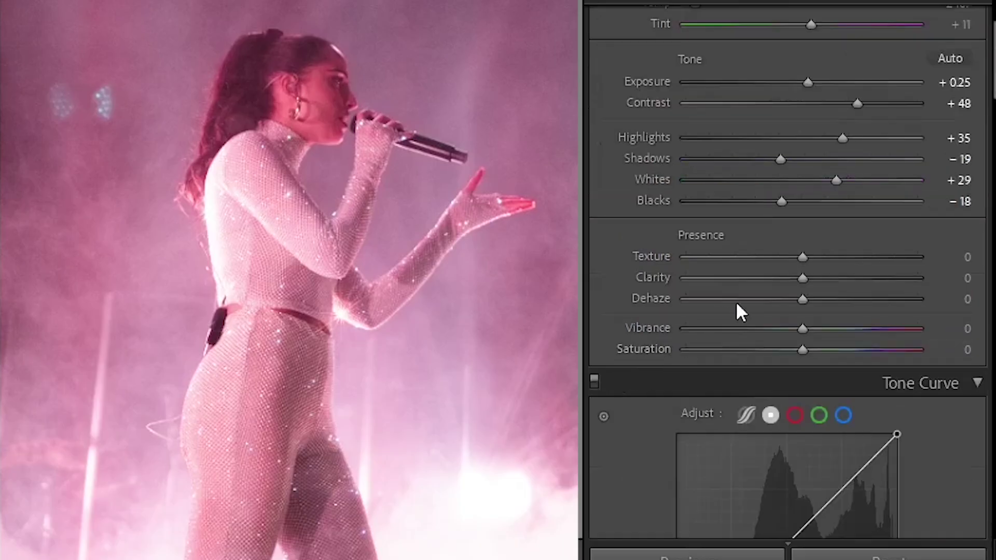
drag(802, 278, 839, 278)
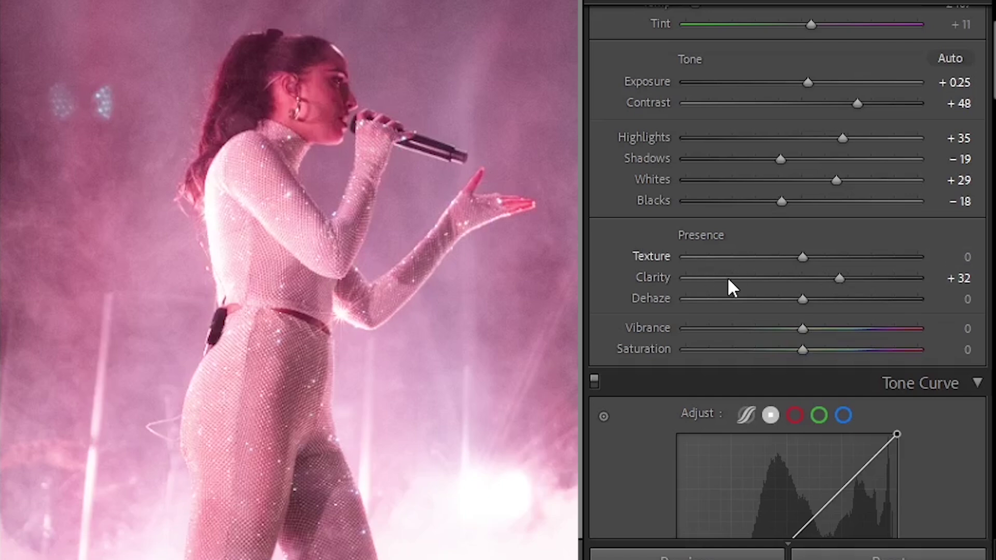
mouse_move(804, 302)
mouse_down()
mouse_move(823, 302)
mouse_move(794, 303)
mouse_up()
Step: Try a faded tone curve with the white point at 254/235 and the black point at 0/7, and reset the curve to linear
scroll(695, 384, down, 6)
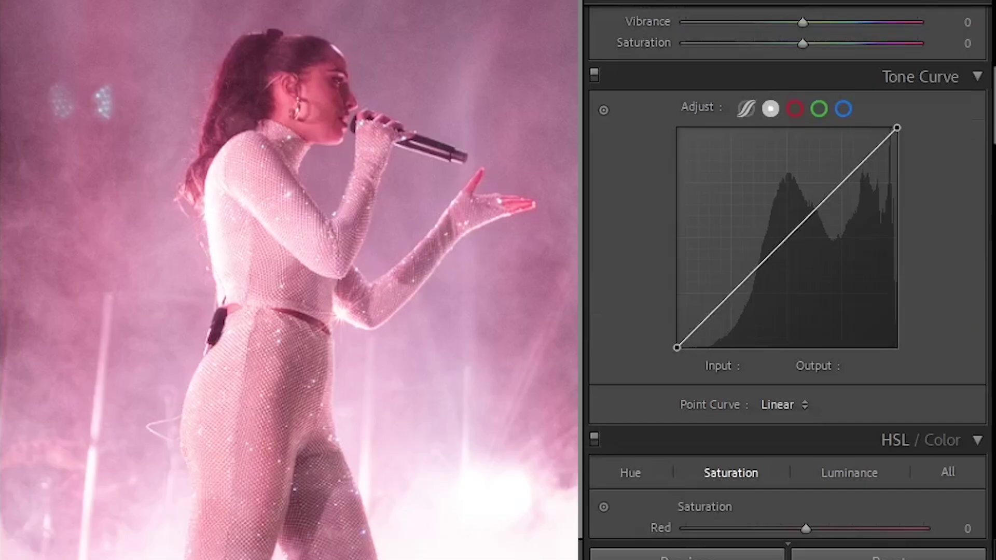
mouse_move(897, 128)
mouse_down()
mouse_move(907, 154)
mouse_move(898, 127)
mouse_move(896, 145)
mouse_up()
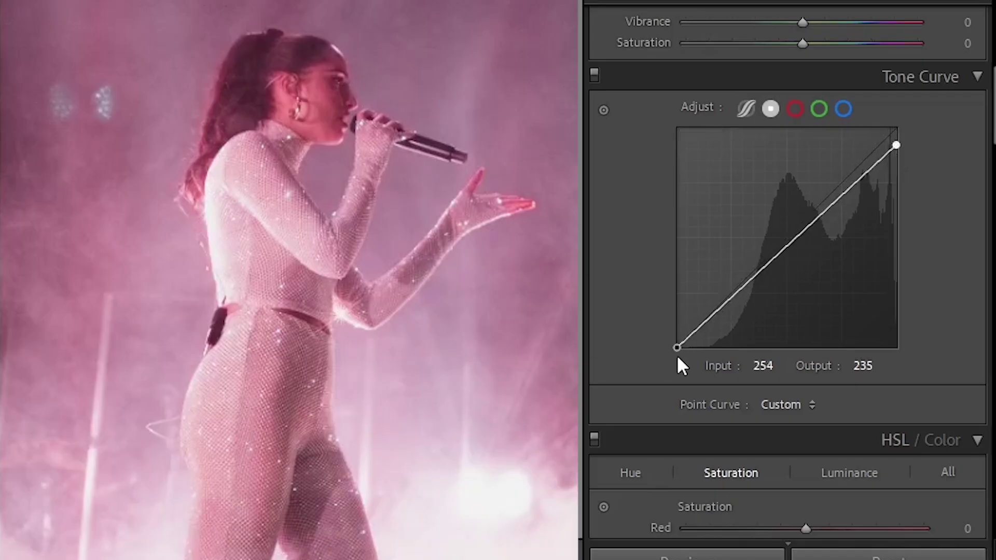
mouse_move(677, 346)
mouse_down()
mouse_move(675, 256)
mouse_move(676, 344)
mouse_up()
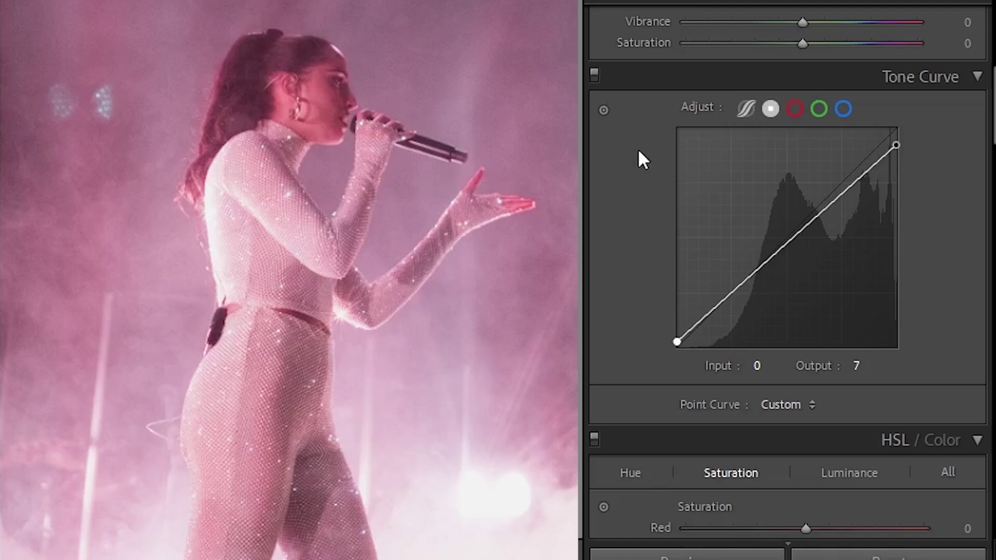
double_click(859, 174)
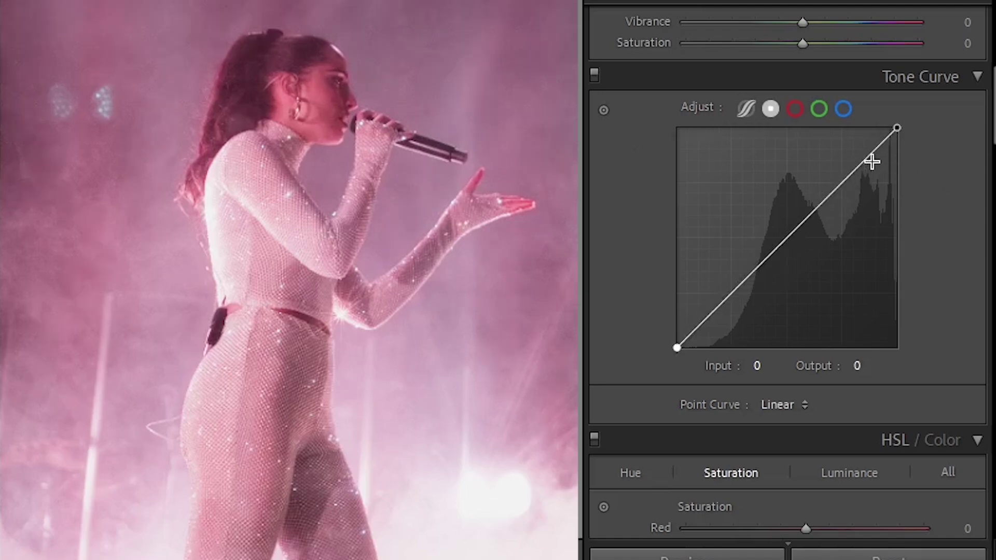
Step: Shape the tone curve into a gentle S with points at about 59/50, 118/124 and 201/203
click(784, 241)
mouse_move(789, 247)
mouse_down()
mouse_move(779, 213)
mouse_move(791, 256)
mouse_move(780, 242)
mouse_up()
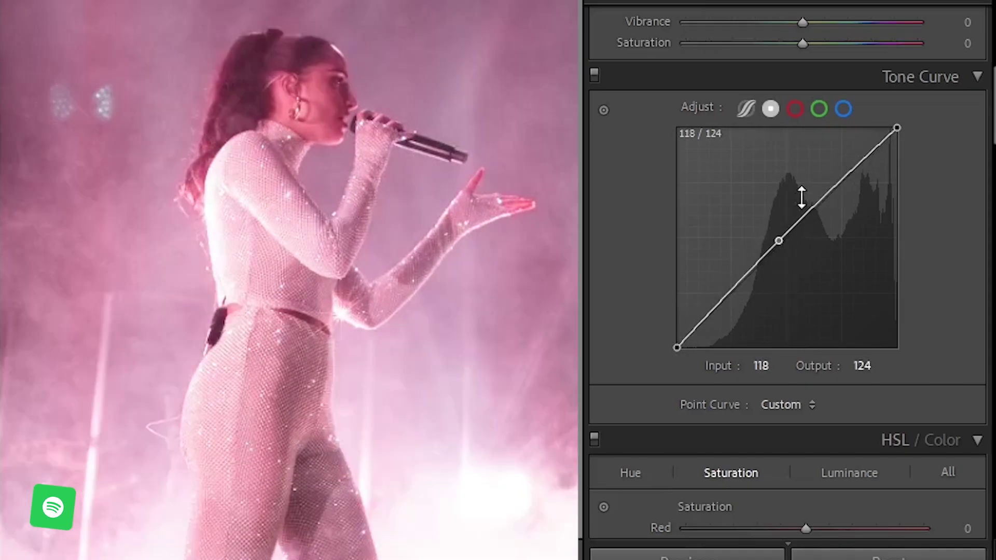
drag(722, 300, 728, 305)
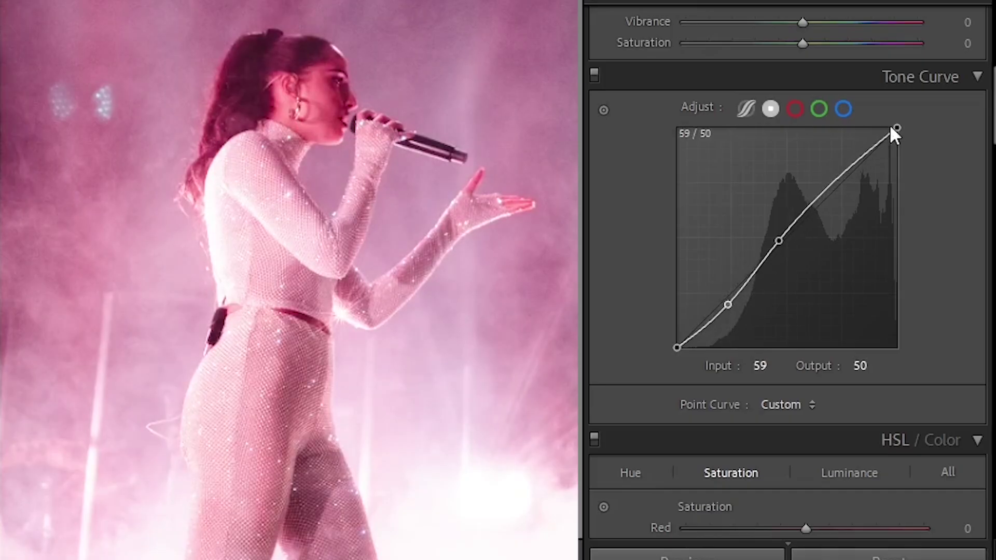
click(844, 166)
drag(844, 165, 851, 173)
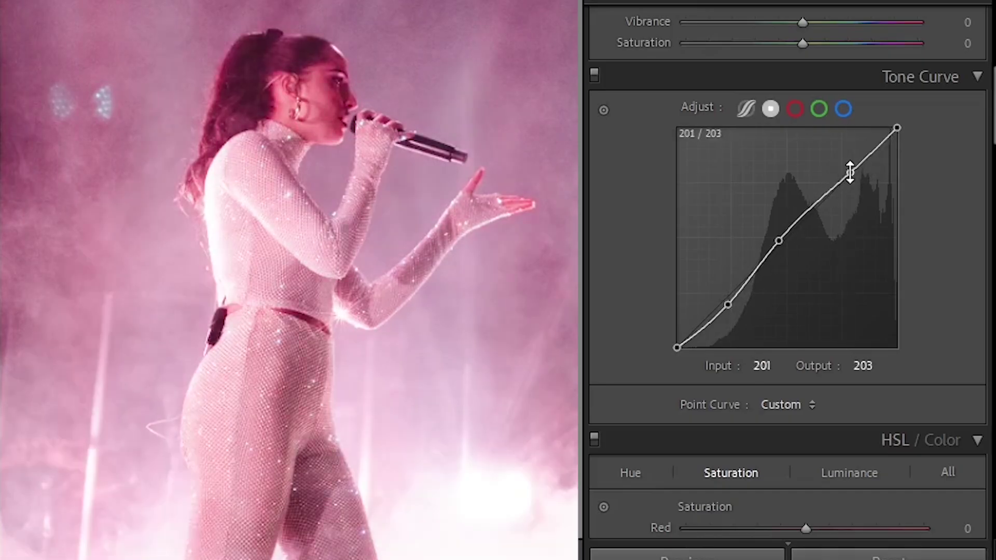
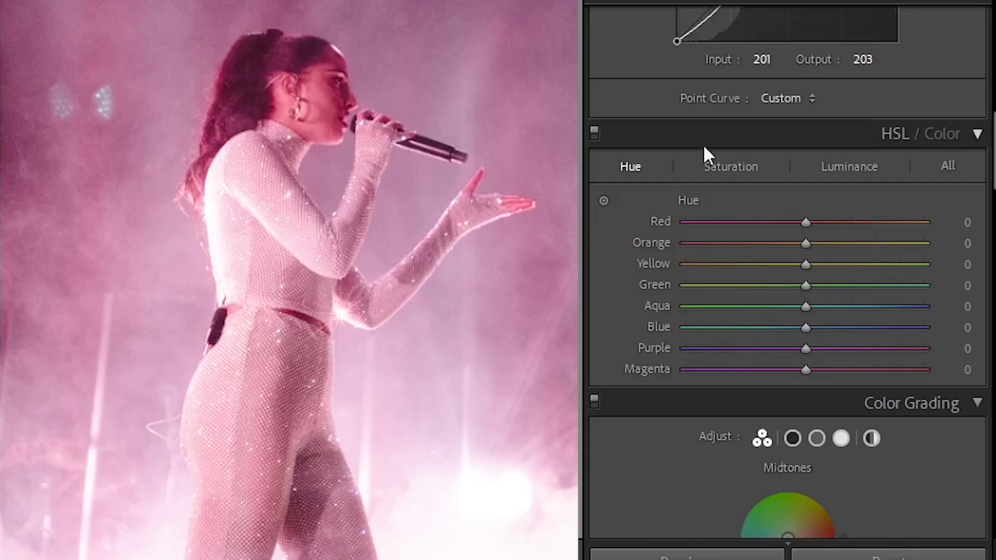
Step: Brighten and intensify the skin's reds with Red luminance at +40 and Red saturation at +22
click(834, 168)
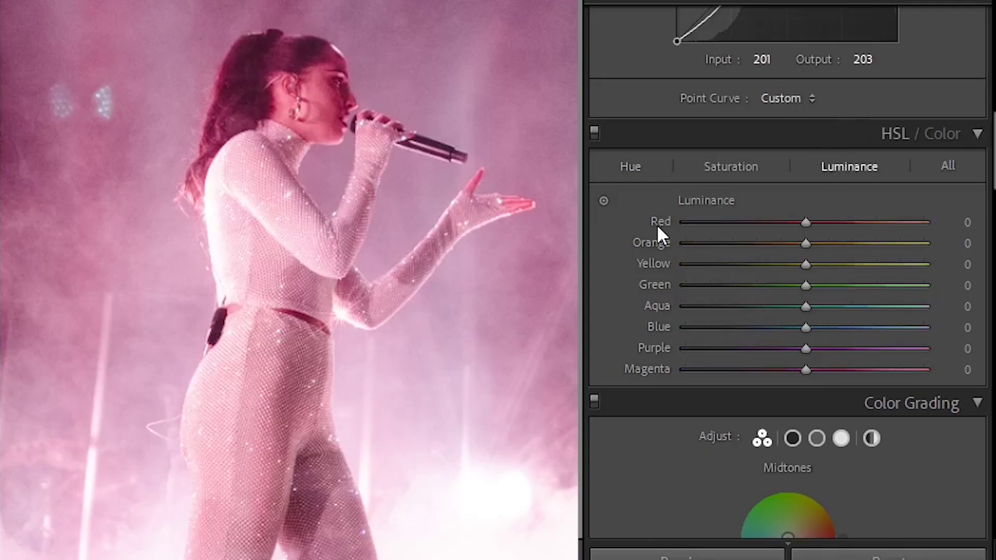
drag(809, 223, 858, 228)
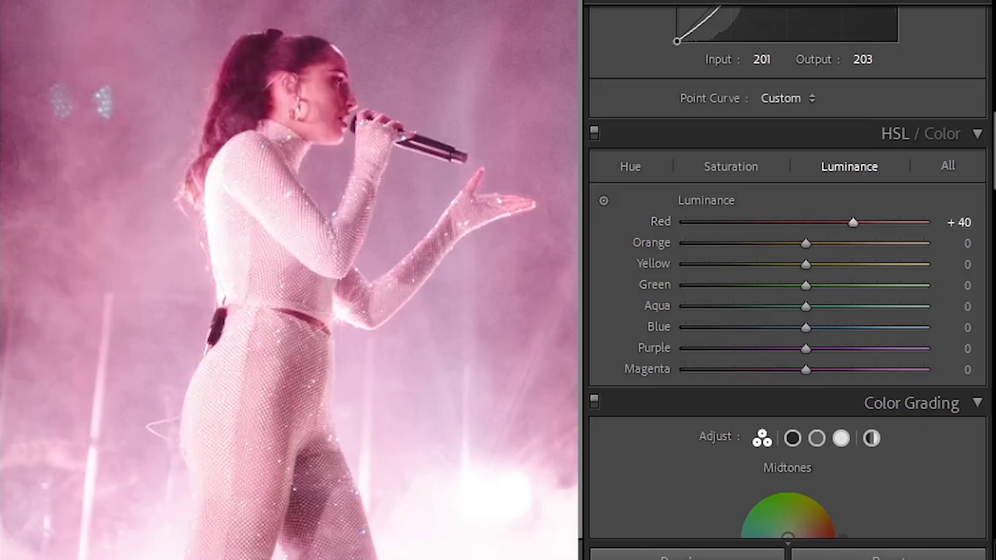
click(752, 167)
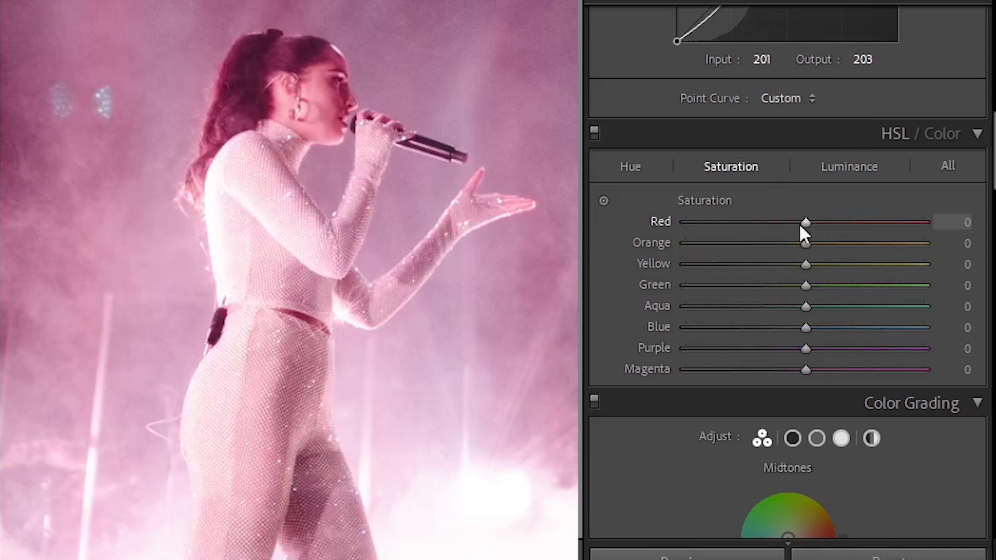
drag(803, 223, 830, 221)
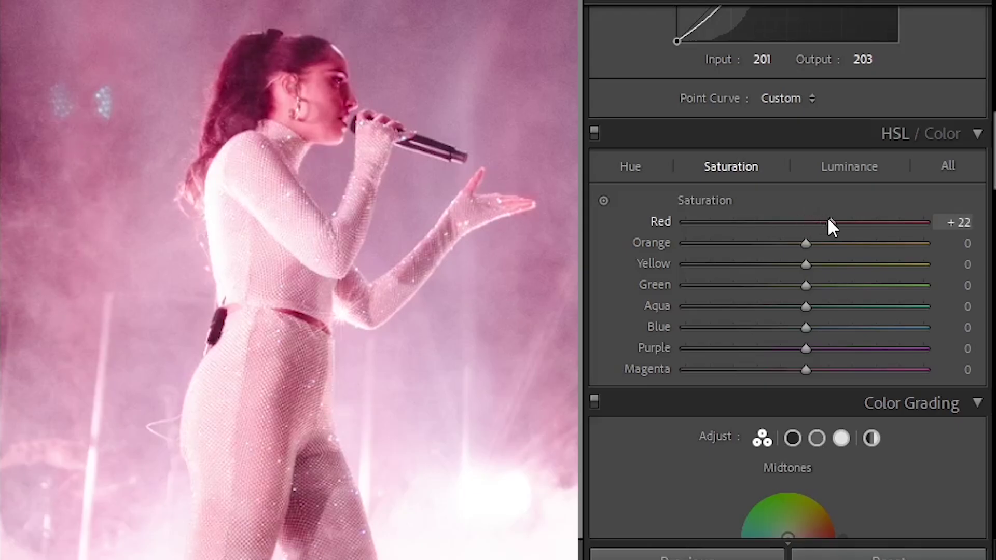
Step: Shift the hues to Red +41, Purple +2 and Magenta −100, and compare the edited photo with the original
click(631, 168)
drag(807, 223, 855, 222)
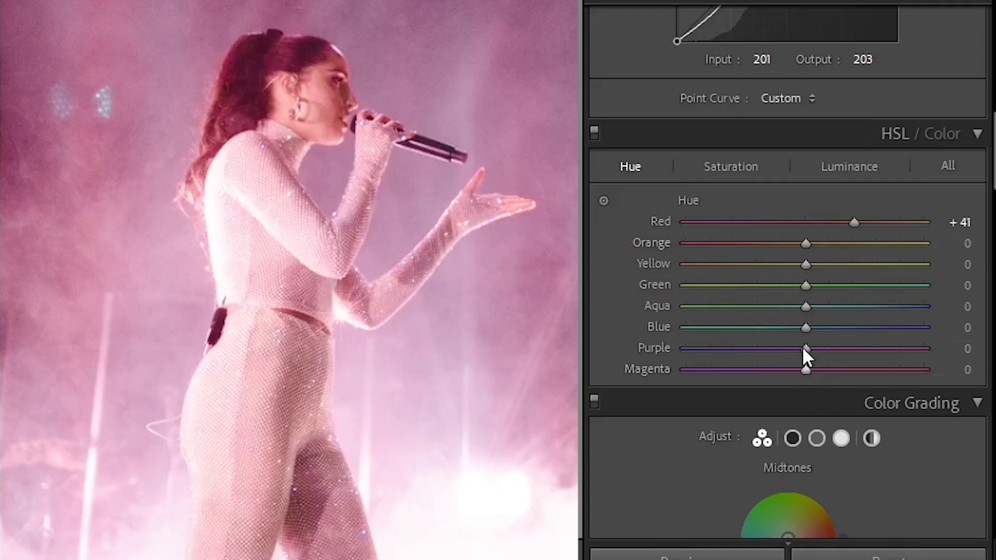
drag(804, 349, 684, 369)
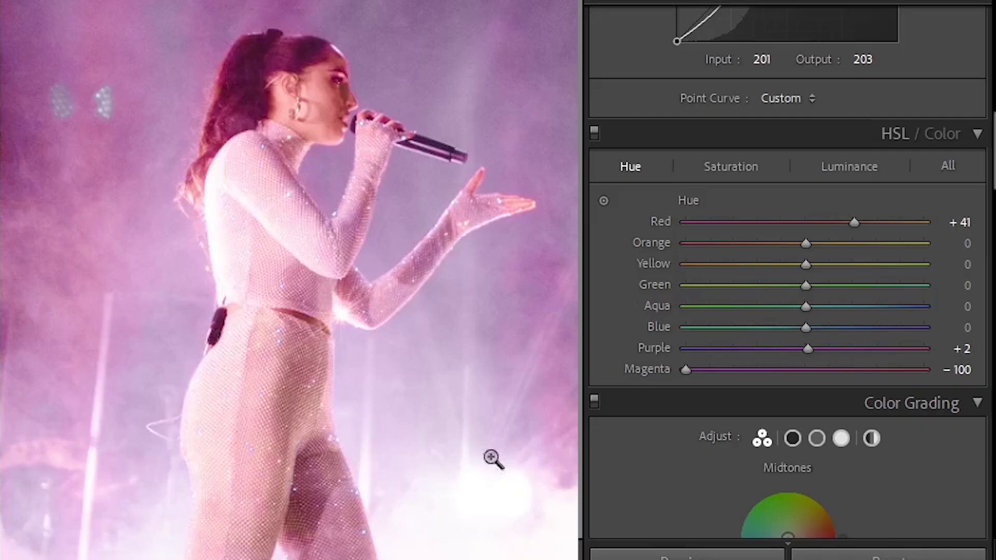
key(backslash)
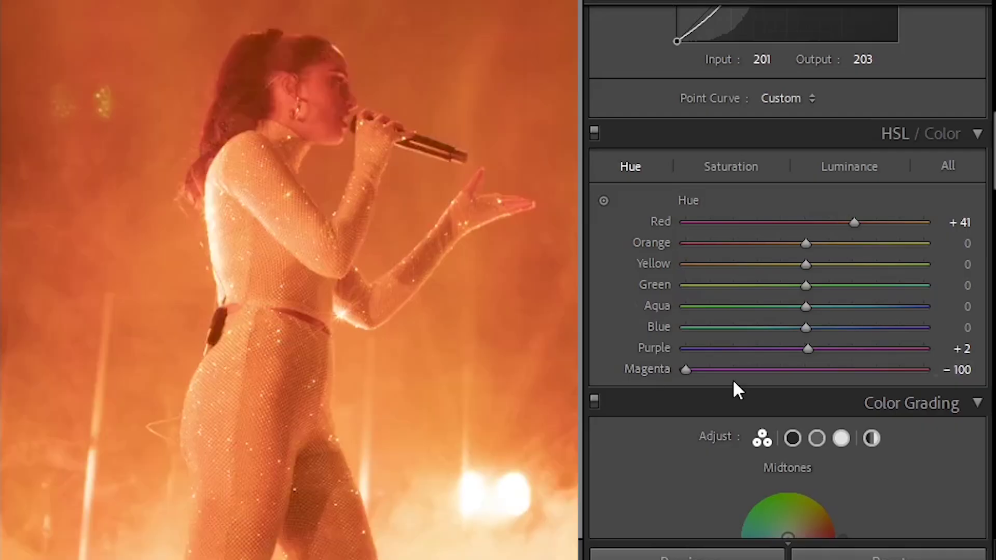
key(backslash)
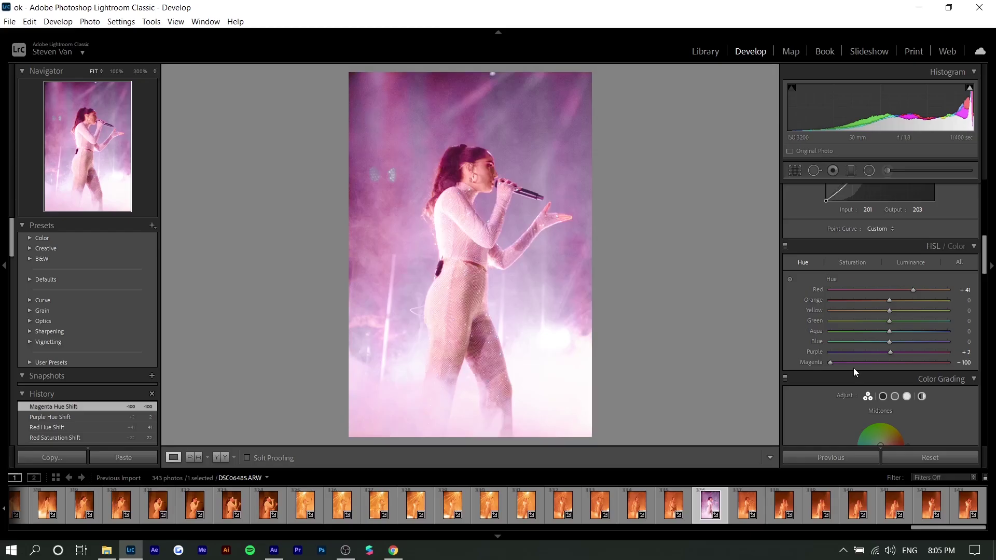
key(backslash)
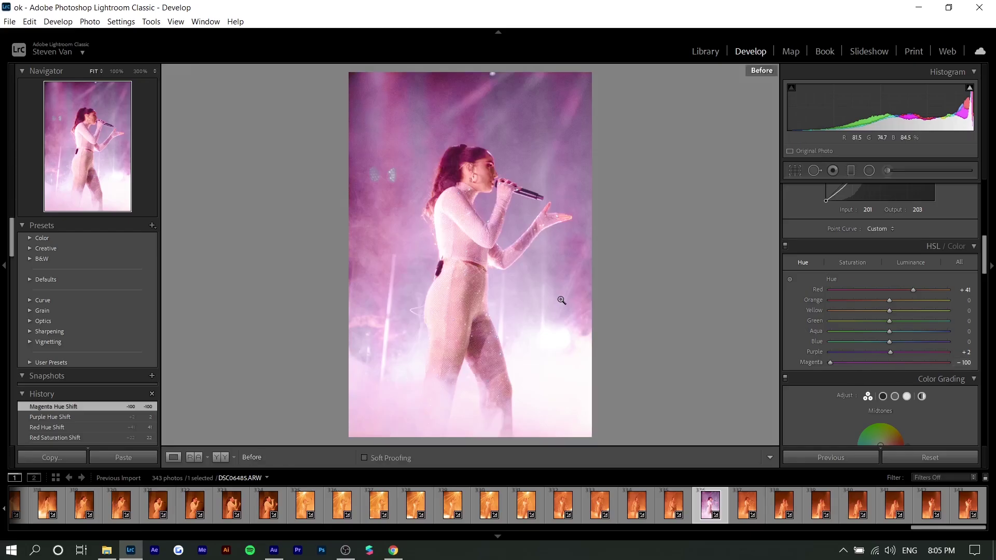
key(backslash)
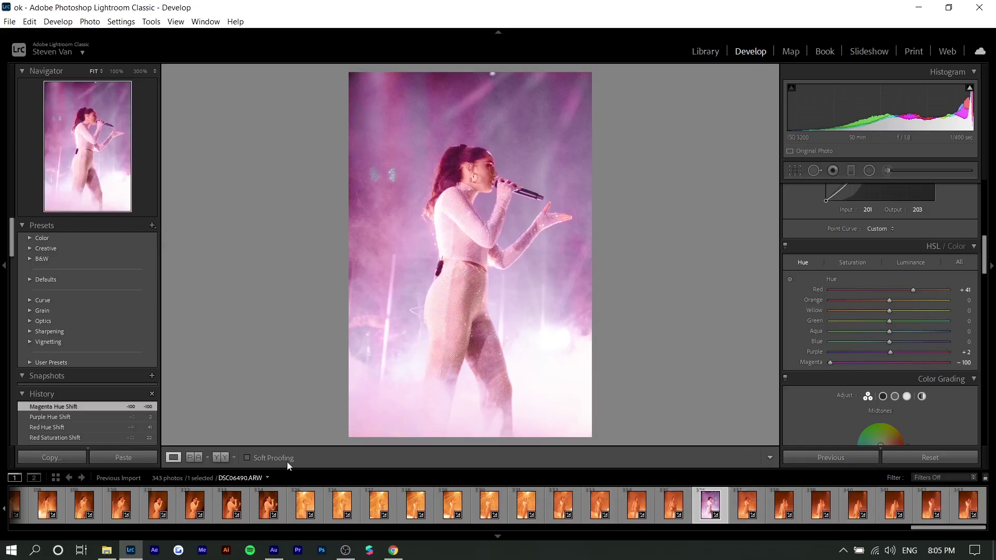
Step: Select the edited photo through the last one in the filmstrip and review the Synchronize and Copy settings options without applying them
shift+click(970, 508)
click(837, 459)
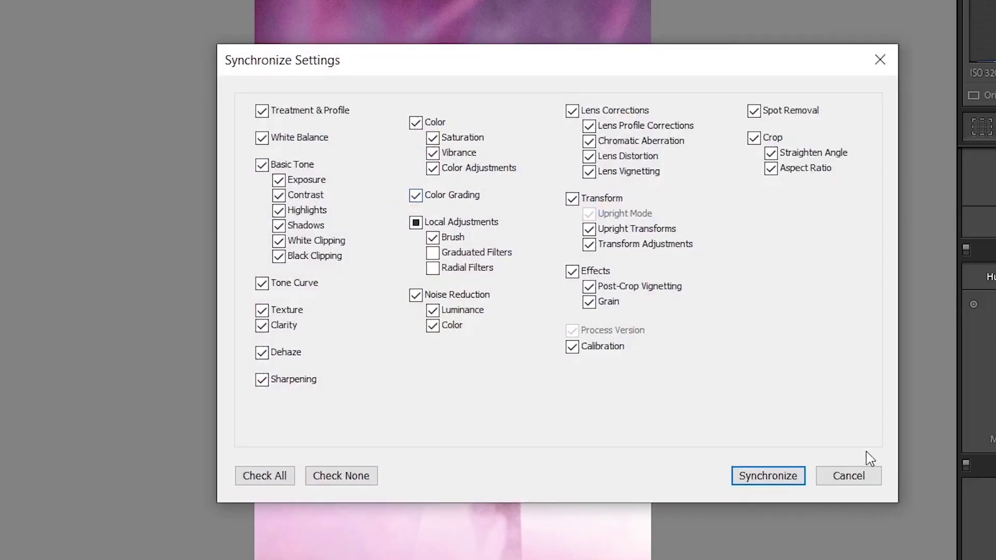
click(849, 476)
click(48, 462)
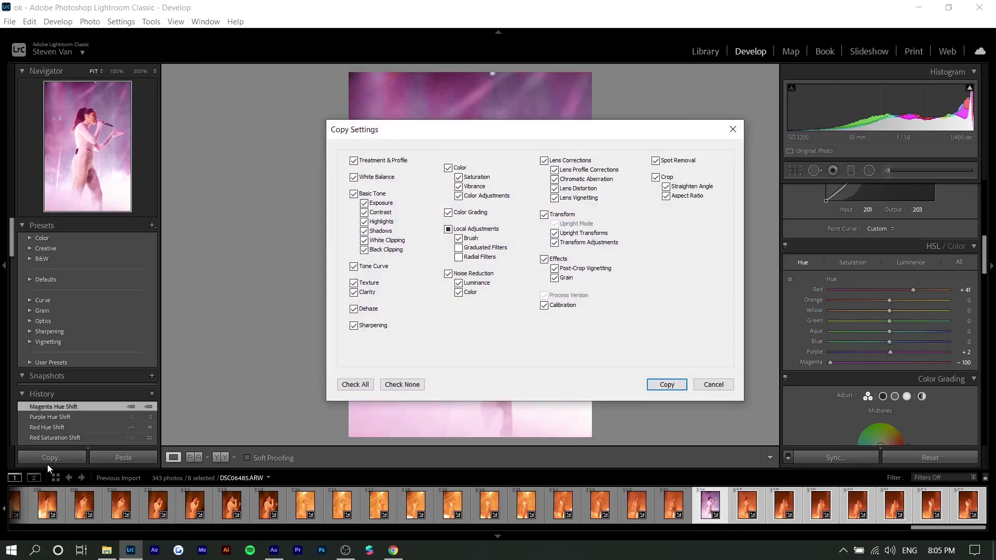
key(Escape)
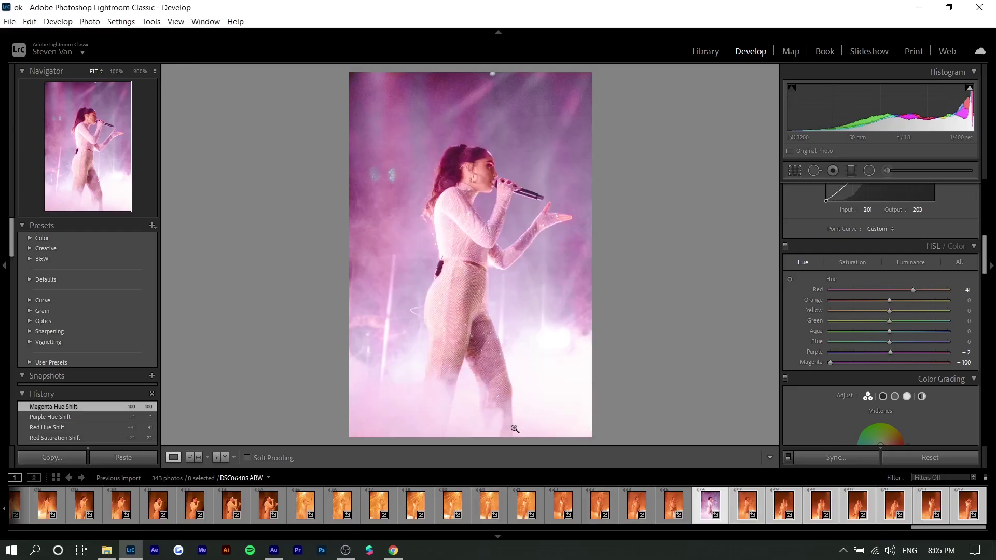
Step: Browse the filmstrip to the orange close-up of the singer, DSC06473.ARW, and paste the copied develop settings onto it
scroll(415, 495, up, 3)
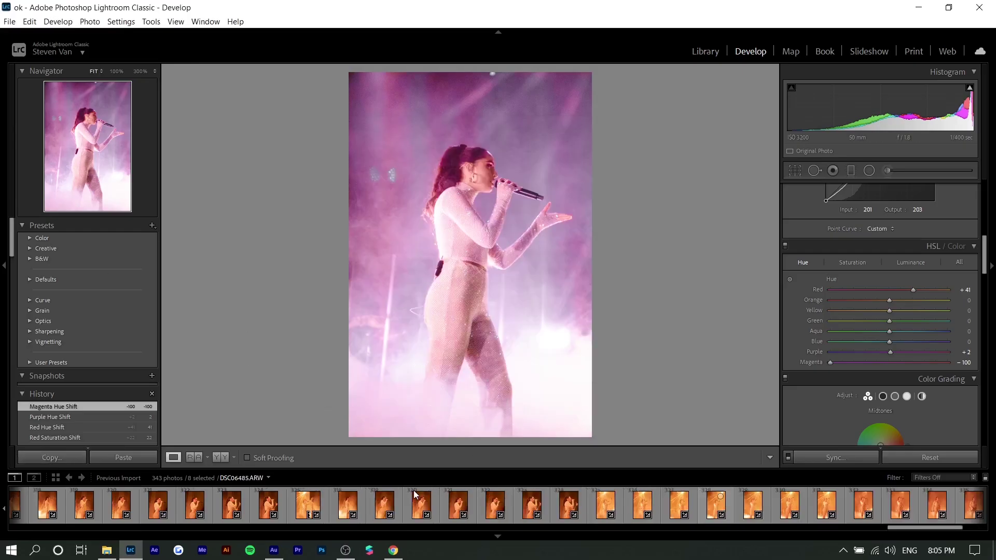
click(497, 510)
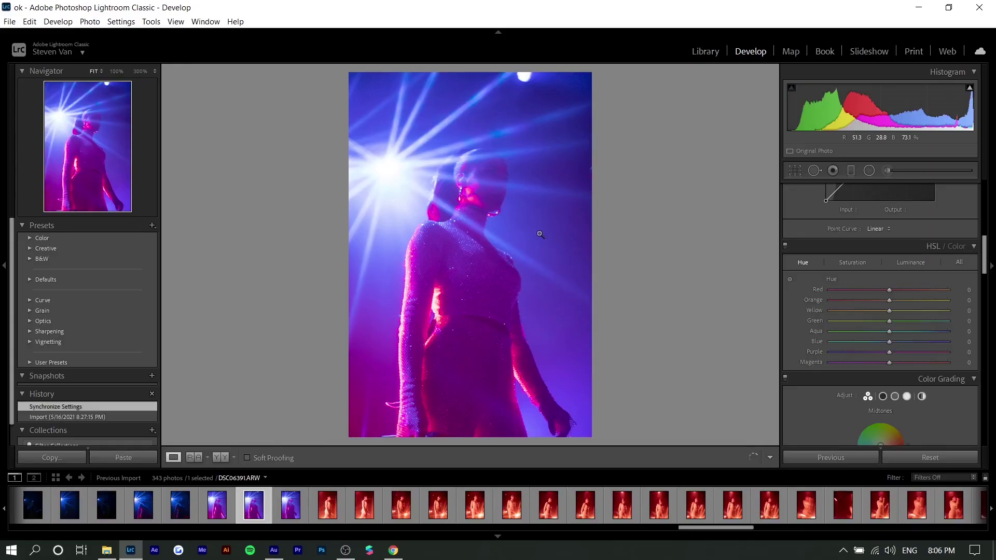
scroll(804, 362, up, 3)
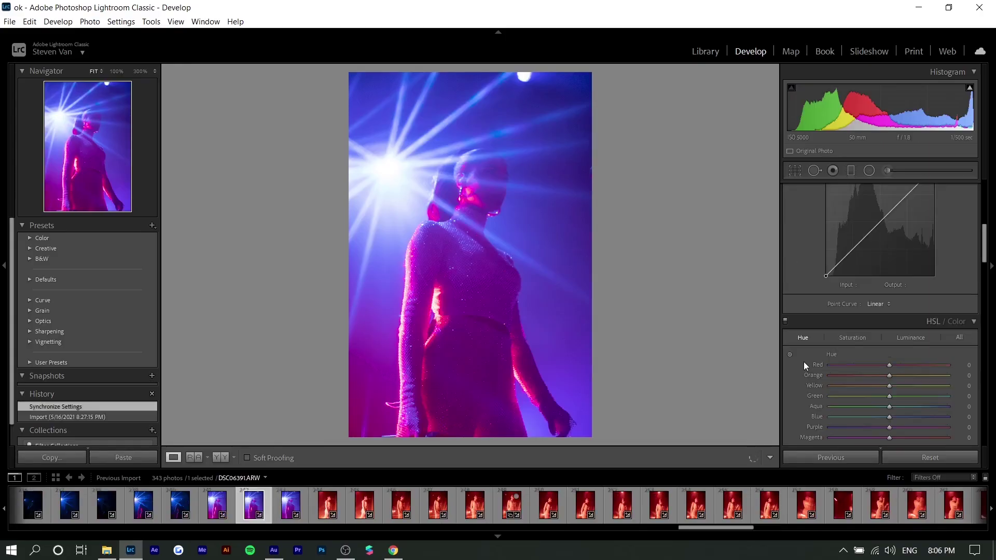
scroll(804, 362, up, 3)
key(ctrl+shift+v)
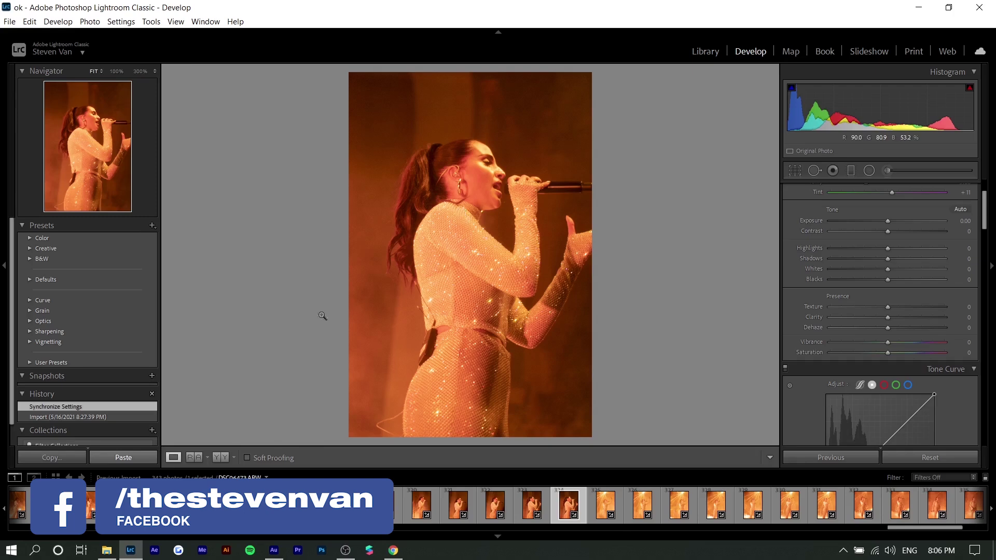
click(135, 460)
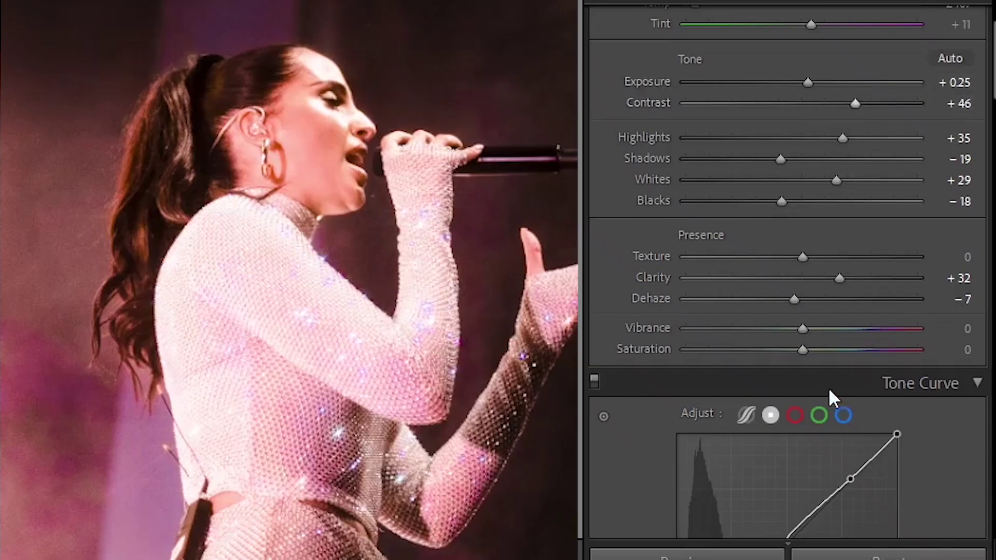
Step: Set Vibrance to +26 and Saturation to +18, and soften the tone with Contrast at +10 and Highlights at +1
drag(802, 328, 823, 349)
drag(828, 109, 805, 145)
click(803, 139)
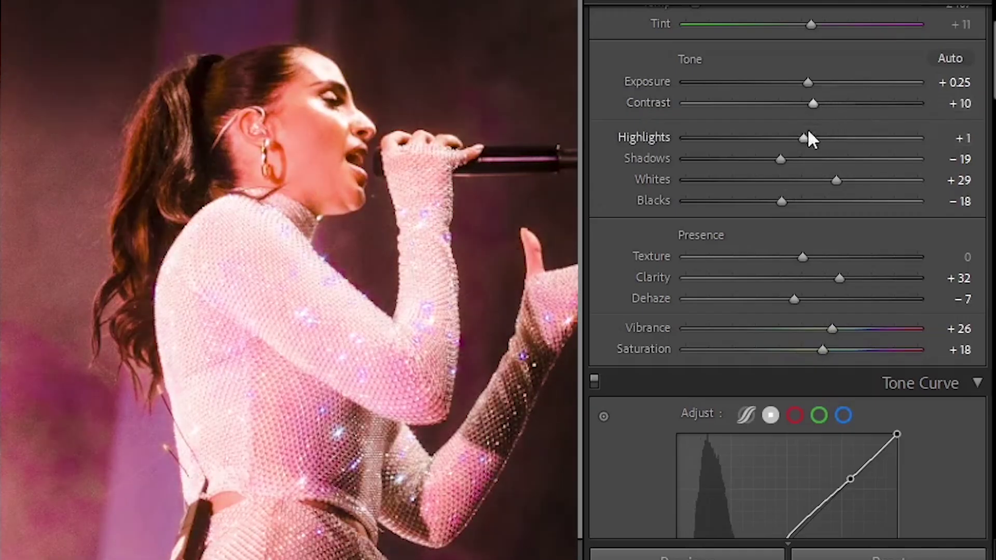
Step: Reduce Whites to +19 and Clarity to +15, and compare the edited photo with the original
click(824, 180)
click(820, 279)
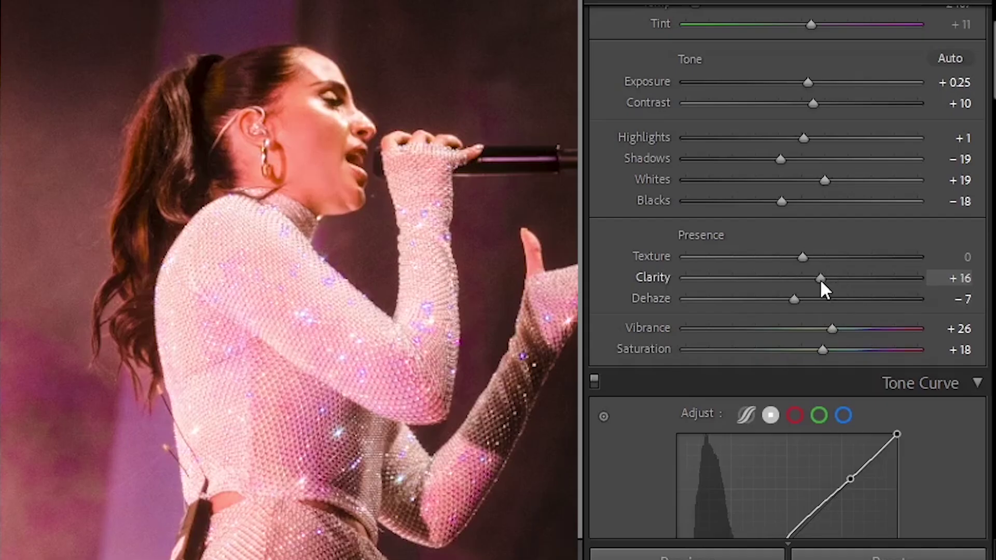
mouse_move(812, 283)
mouse_down()
mouse_move(836, 282)
mouse_move(818, 284)
mouse_up()
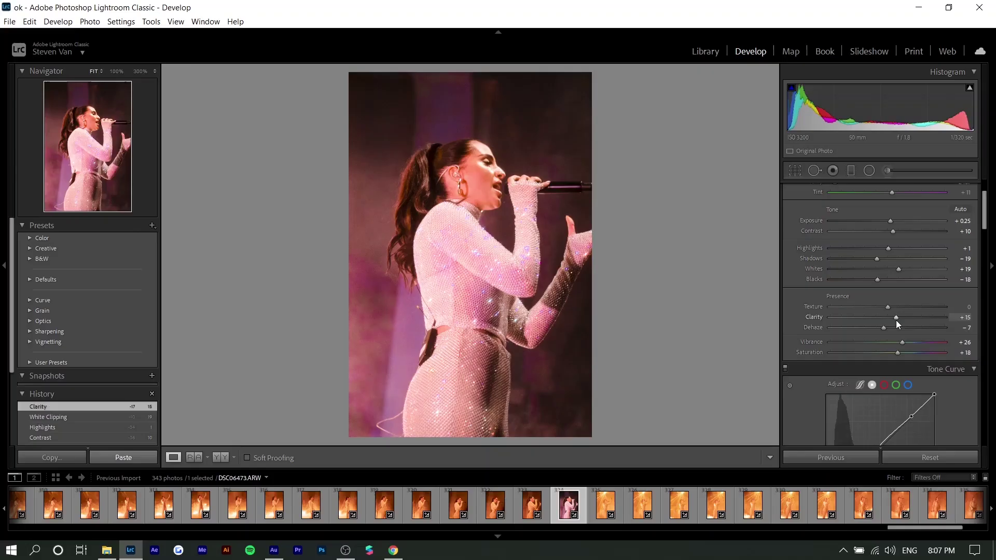
scroll(950, 299, up, 3)
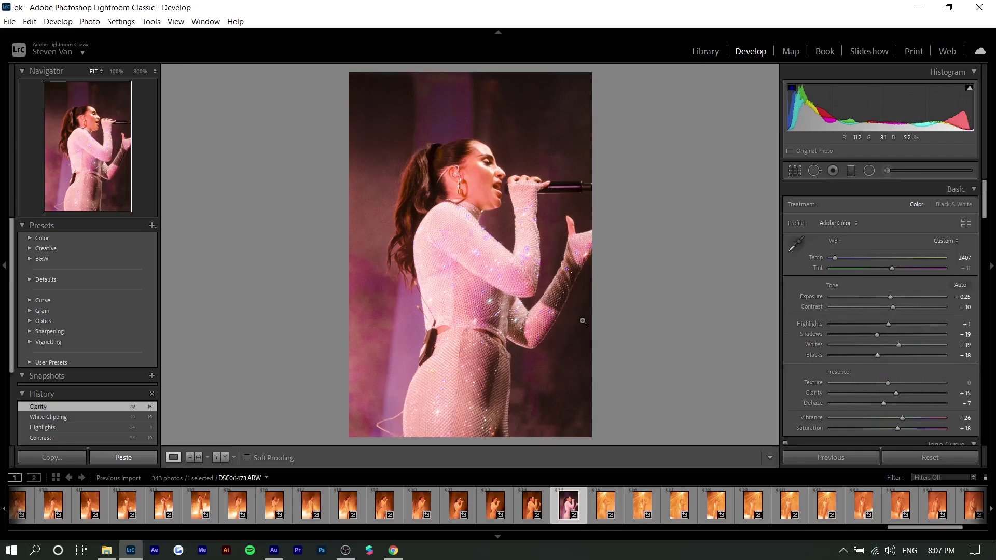
key(backslash)
key(backslash)
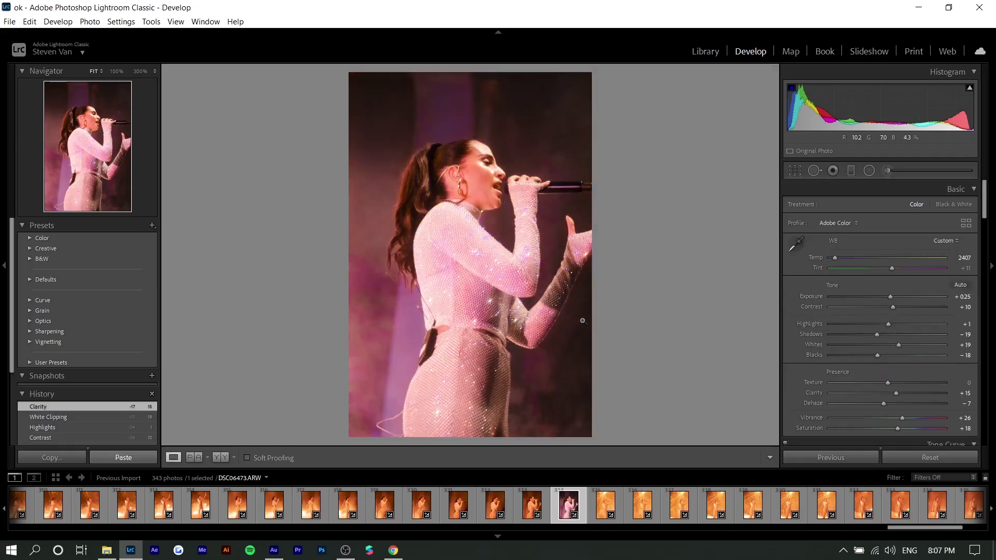